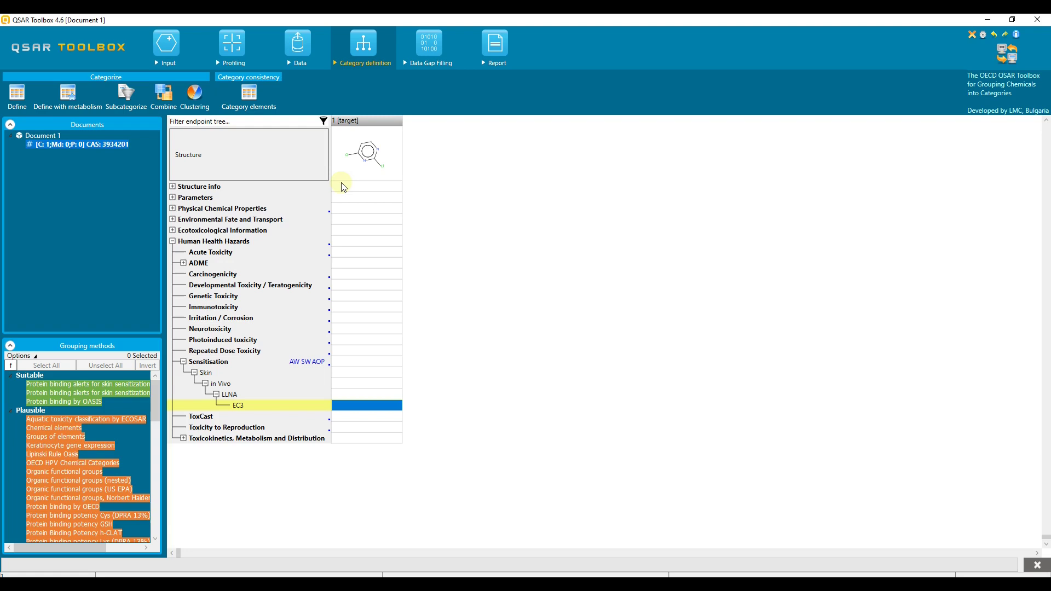
- Look over the available profiling methods before going back to category definition
click(232, 46)
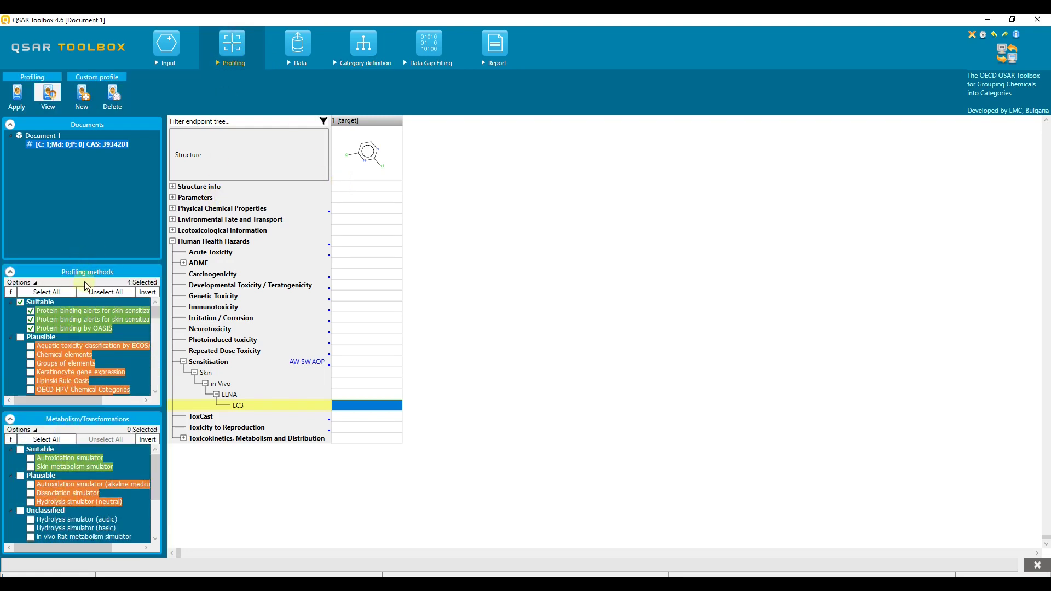
click(380, 48)
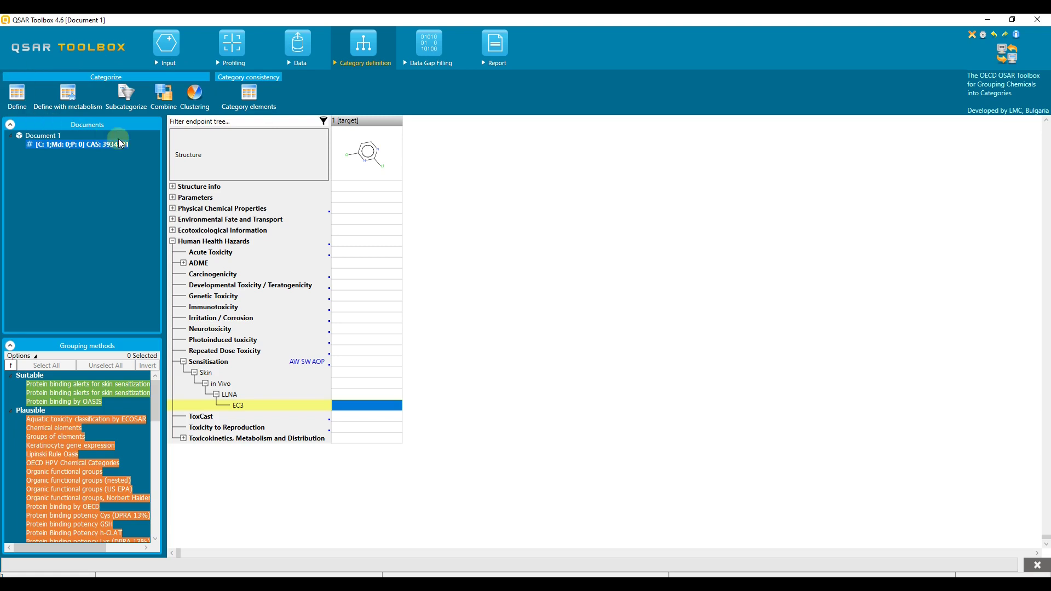
click(11, 115)
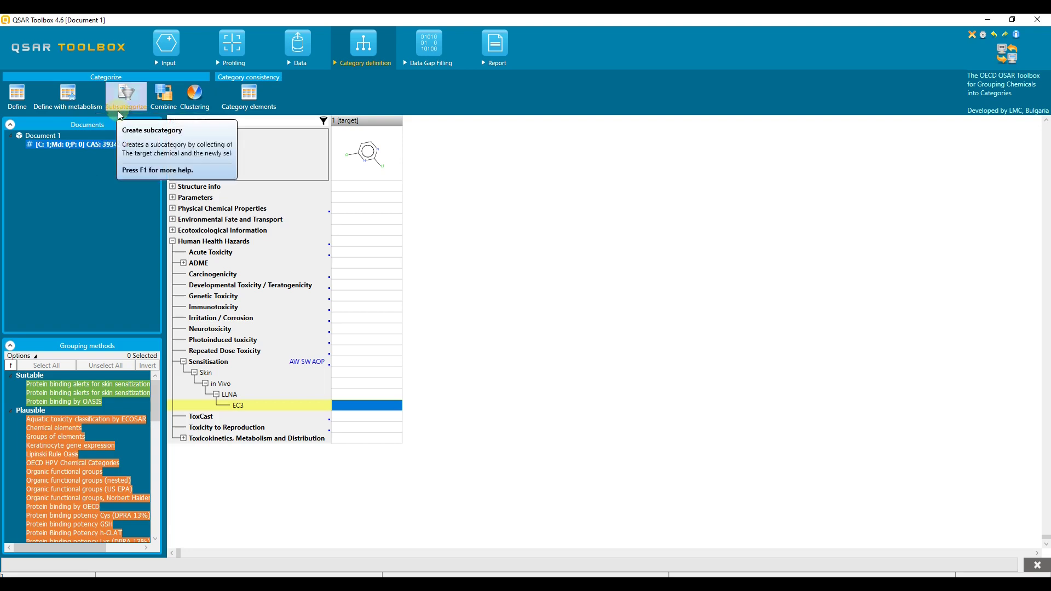
click(118, 112)
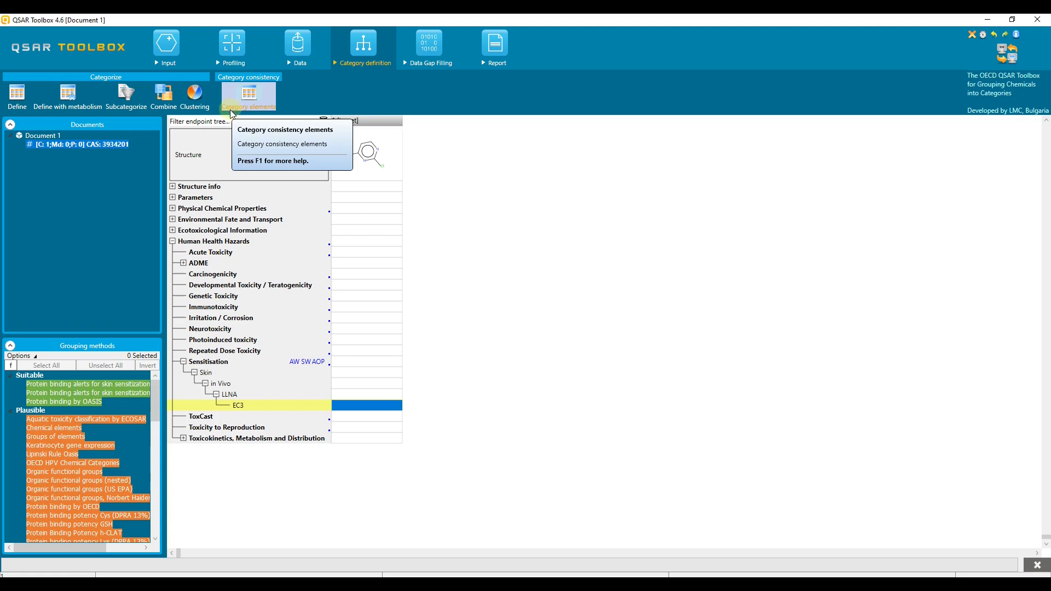
- Enlarge the target's structure, check its empty EC3 data entry, and review the Data stage databases
click(351, 174)
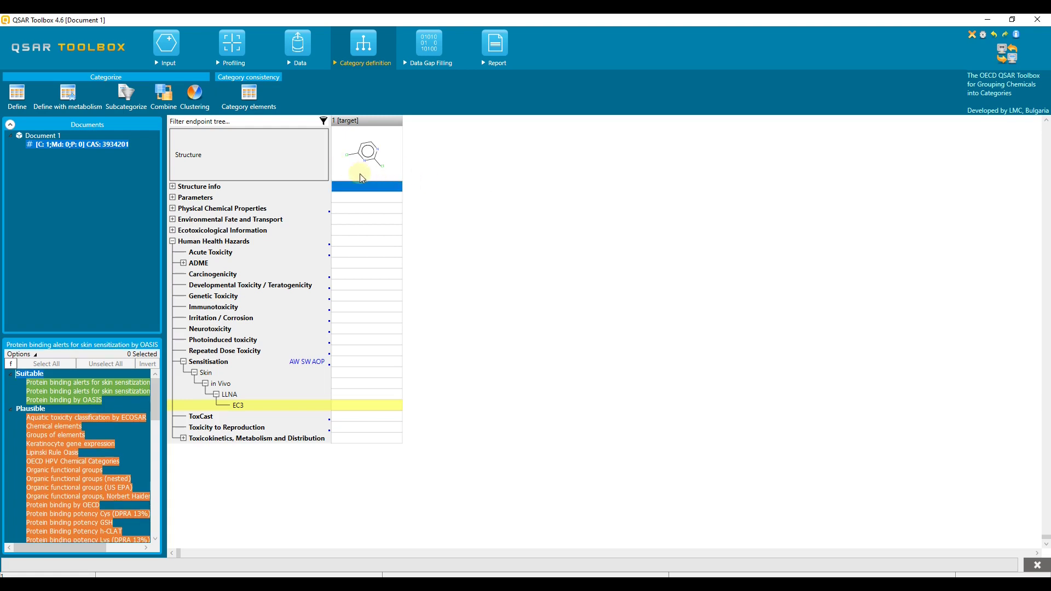
double_click(379, 178)
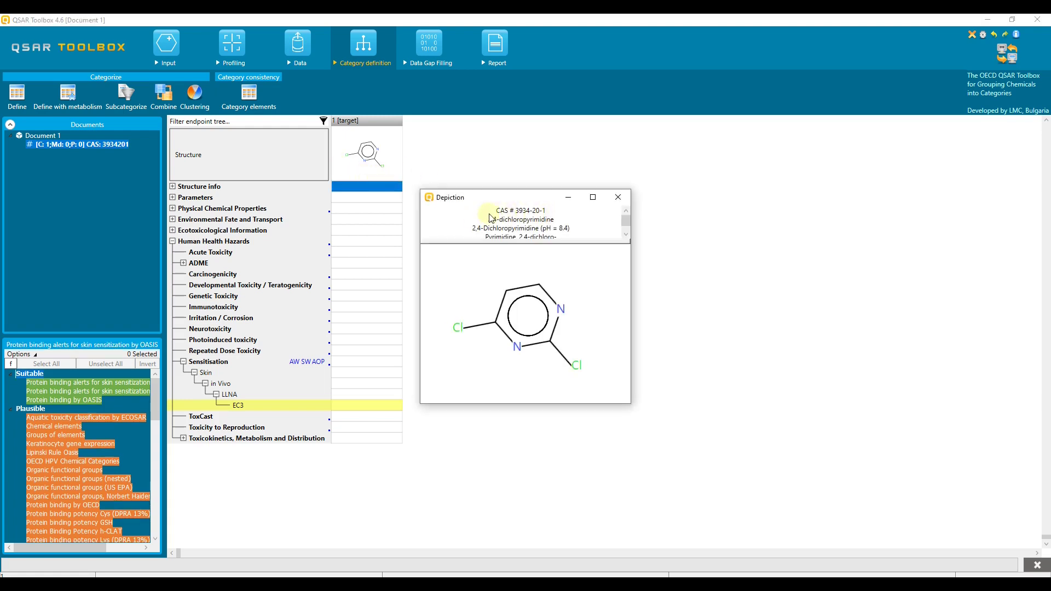
click(618, 197)
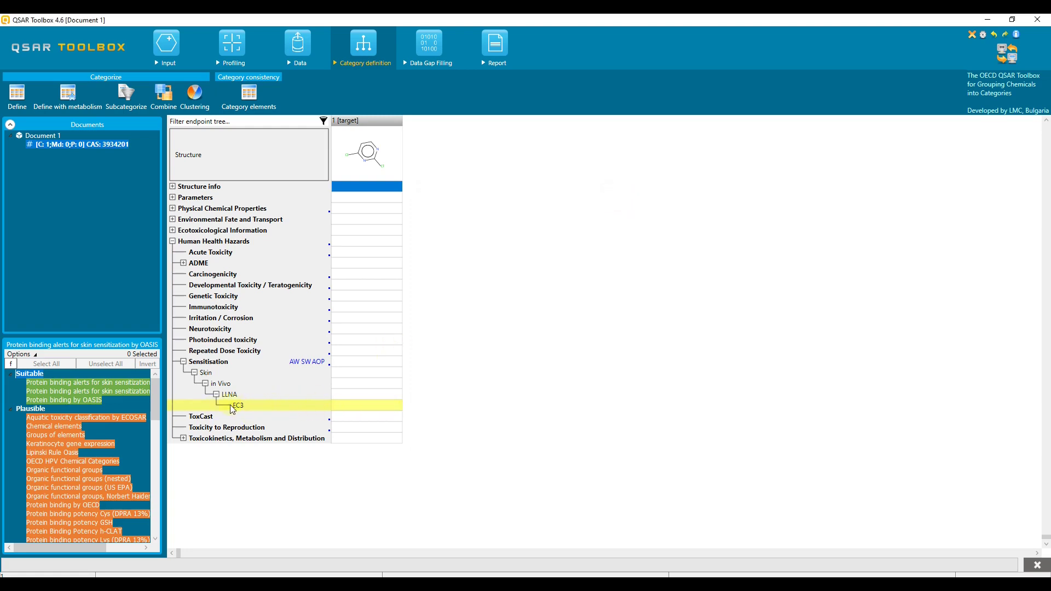
click(379, 405)
click(297, 44)
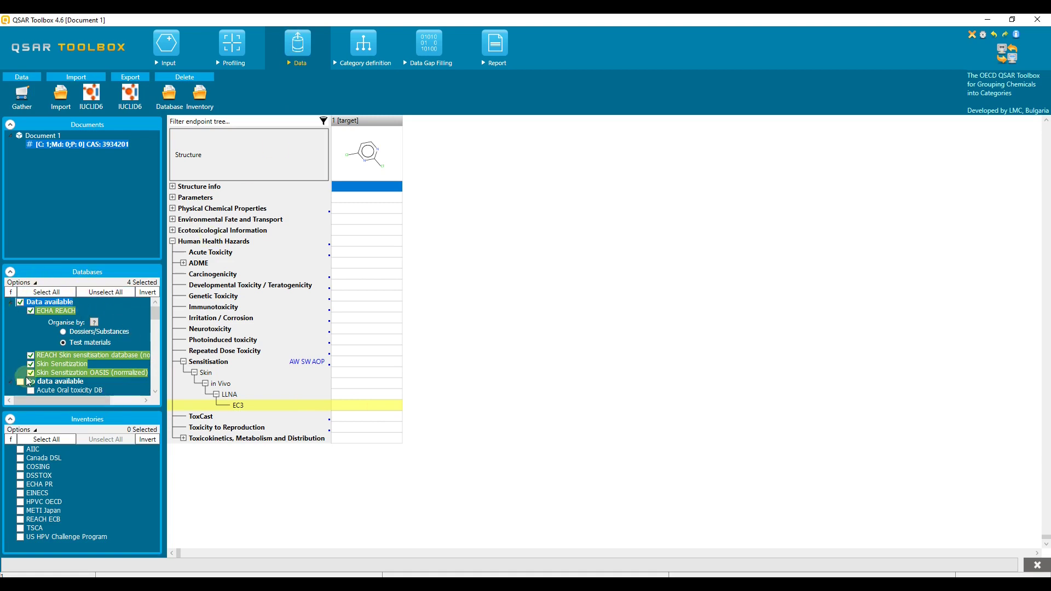
click(360, 43)
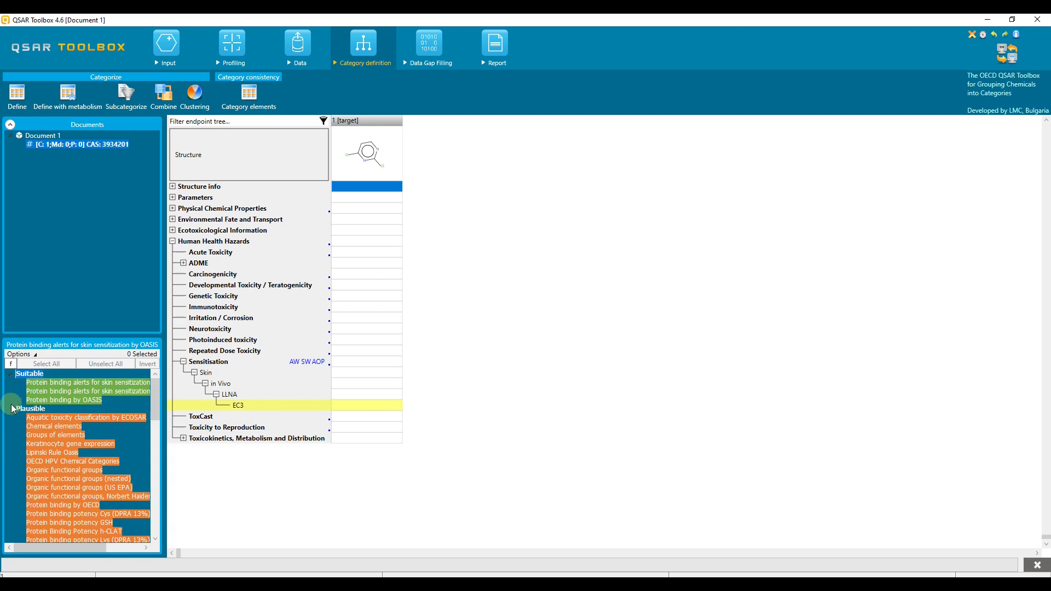
- Define a category for the target using 'Protein binding alerts for skin sensitization by OASIS'
click(23, 95)
click(611, 333)
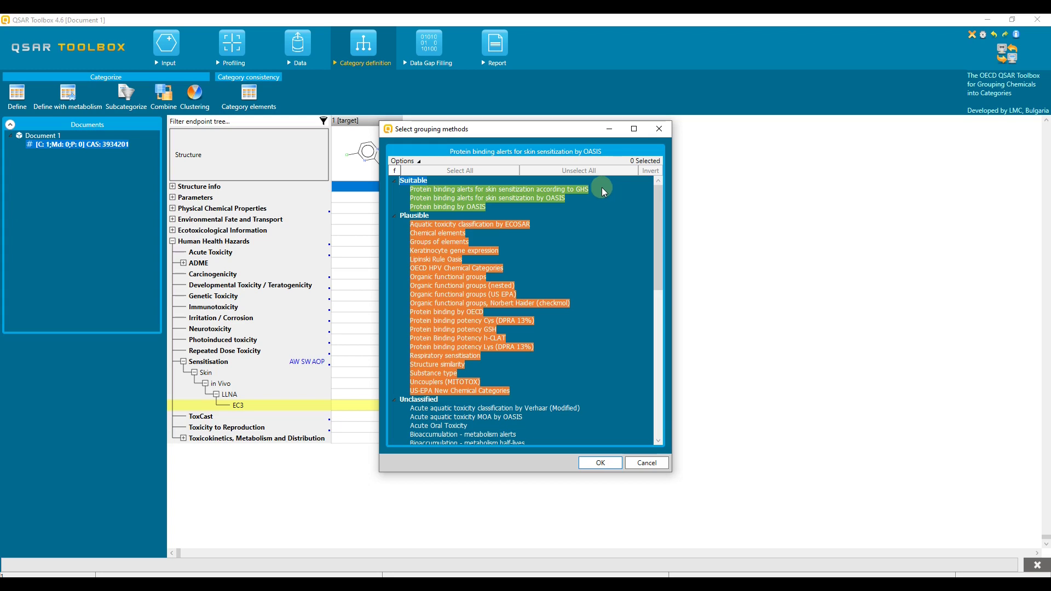
click(534, 198)
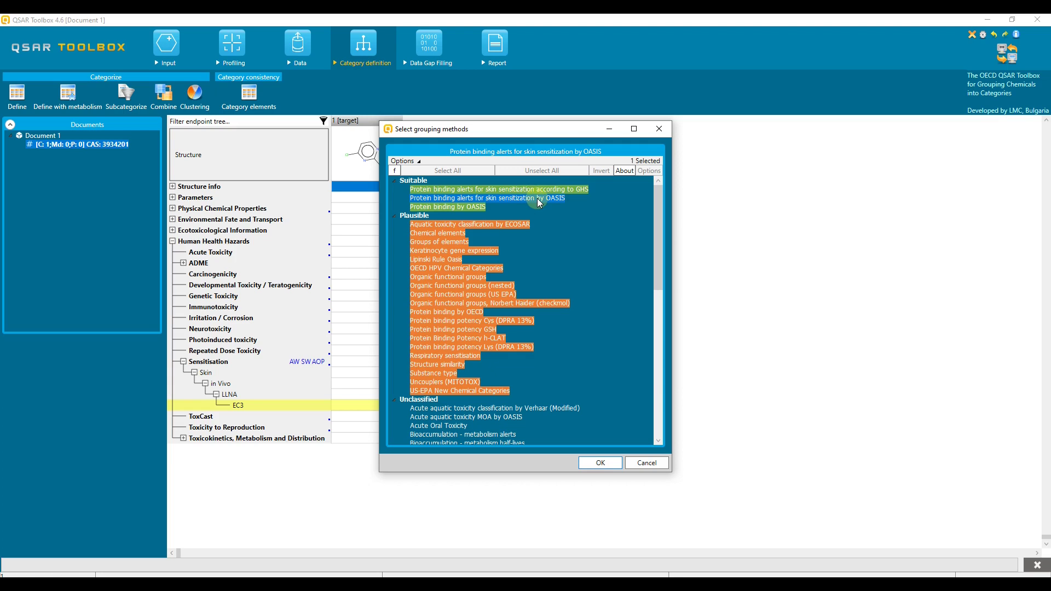
click(600, 461)
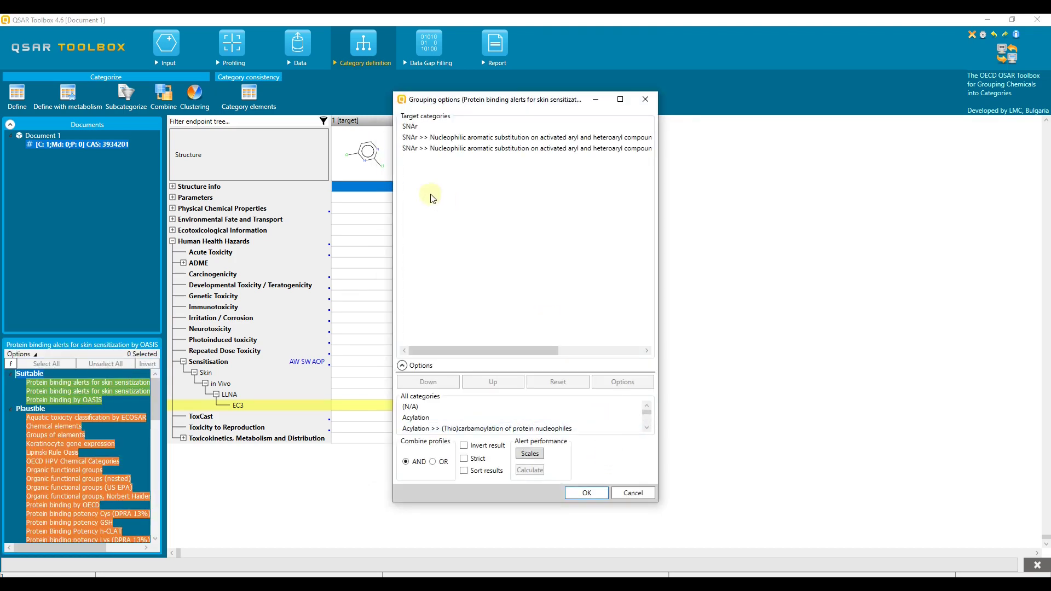
- Widen Grouping options to read the three SNAr target categories, keeping Combine profiles on AND
drag(657, 328, 849, 301)
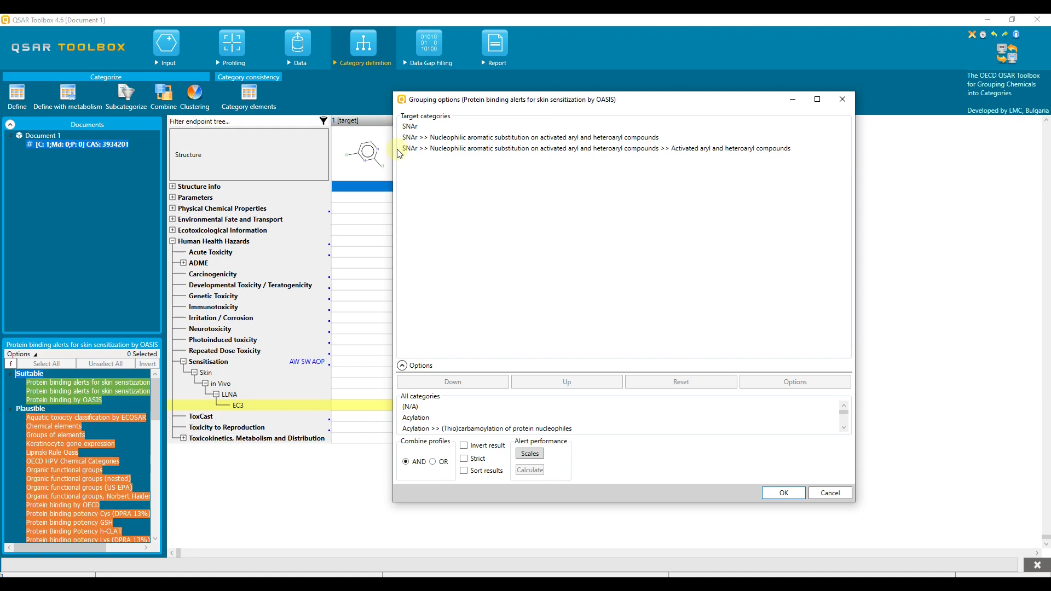
click(410, 128)
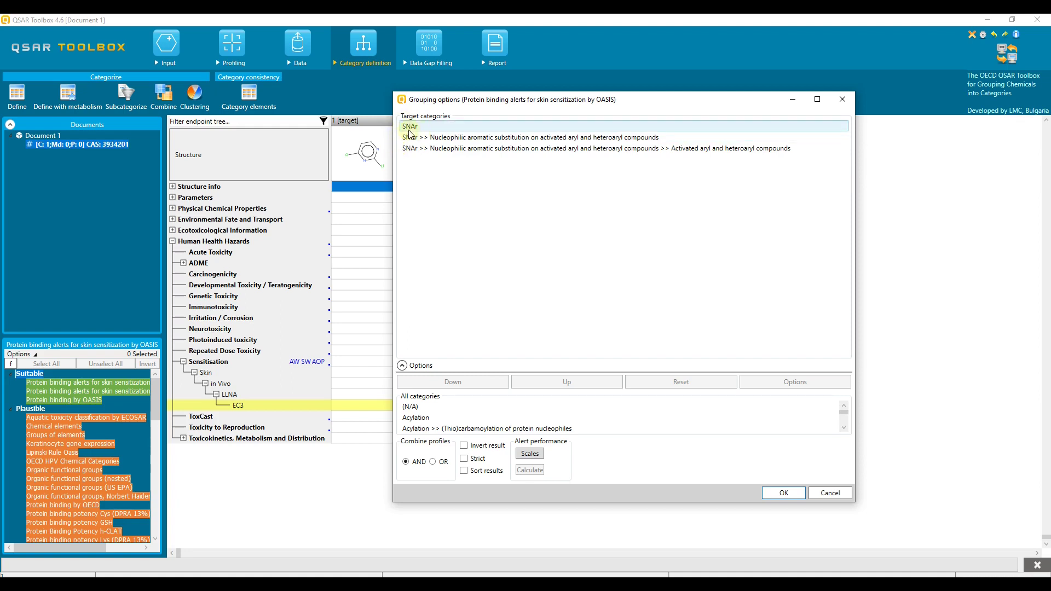
click(411, 137)
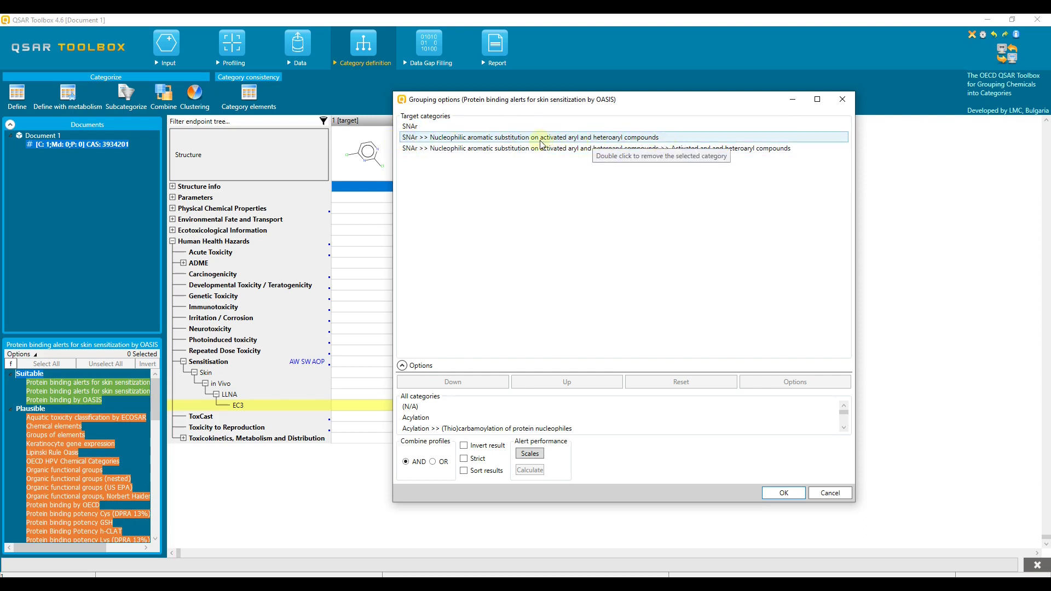
click(571, 149)
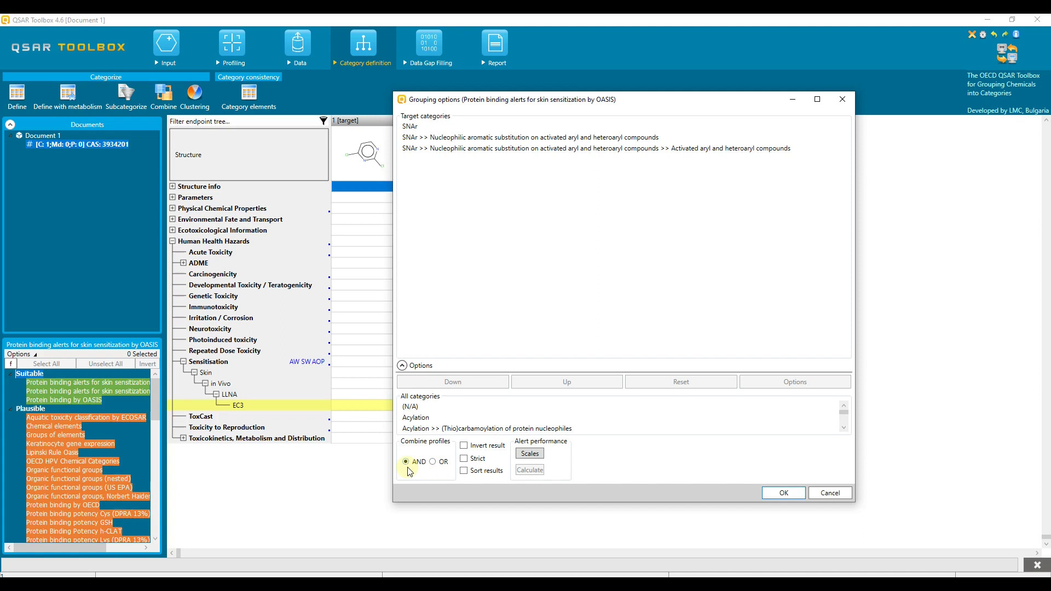
click(441, 470)
click(405, 461)
- Run the SNAr grouping, accepting the hierarchy-level warning, and review the 224 chemicals found
click(782, 493)
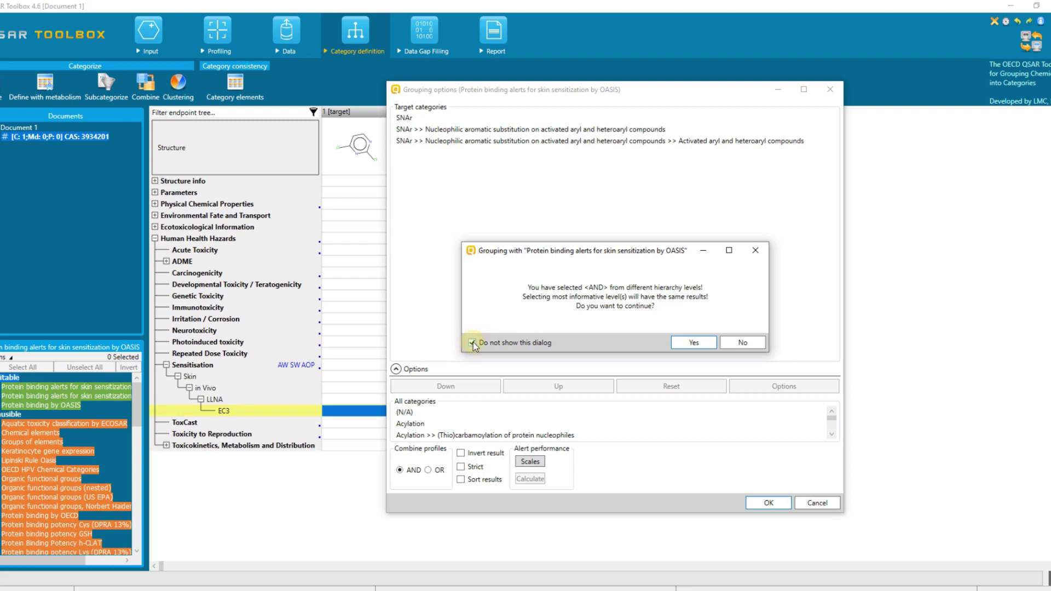
click(687, 343)
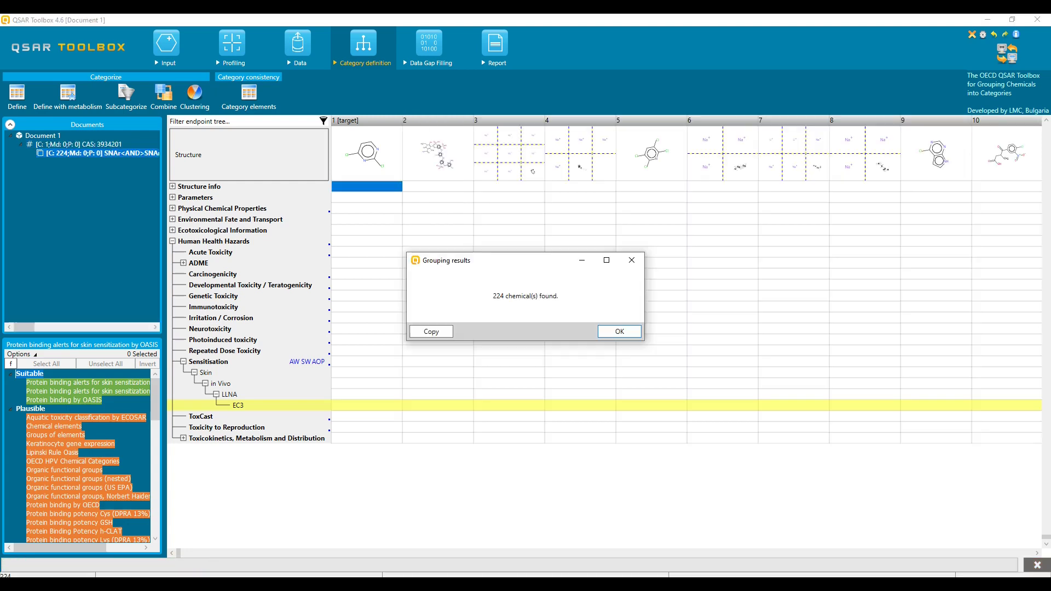
click(431, 332)
- Read only Human Health Hazards > Sensitisation data, gathering 471 data points on 140 chemicals
click(623, 332)
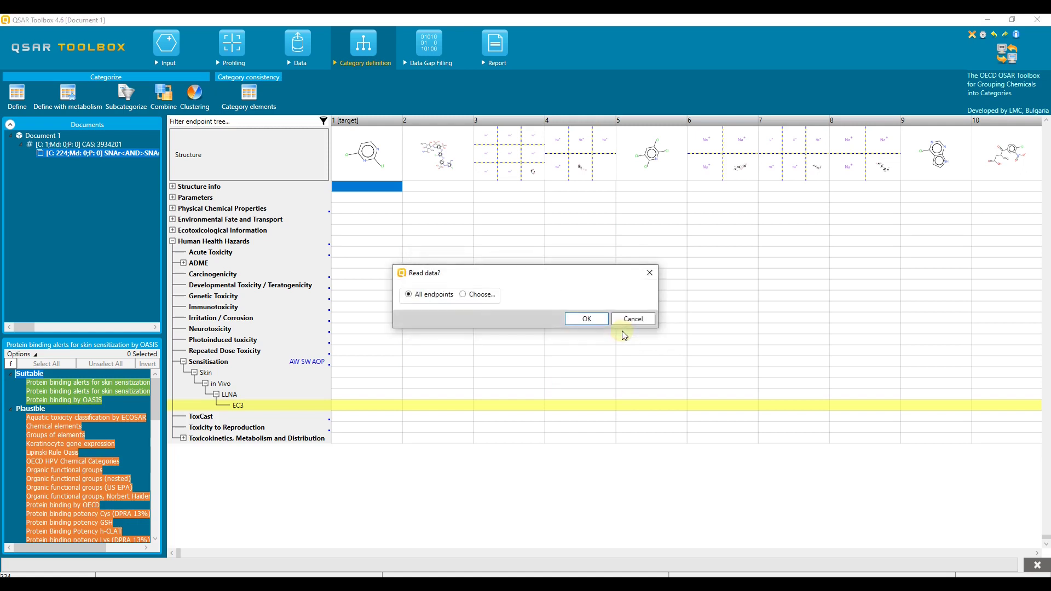
click(463, 295)
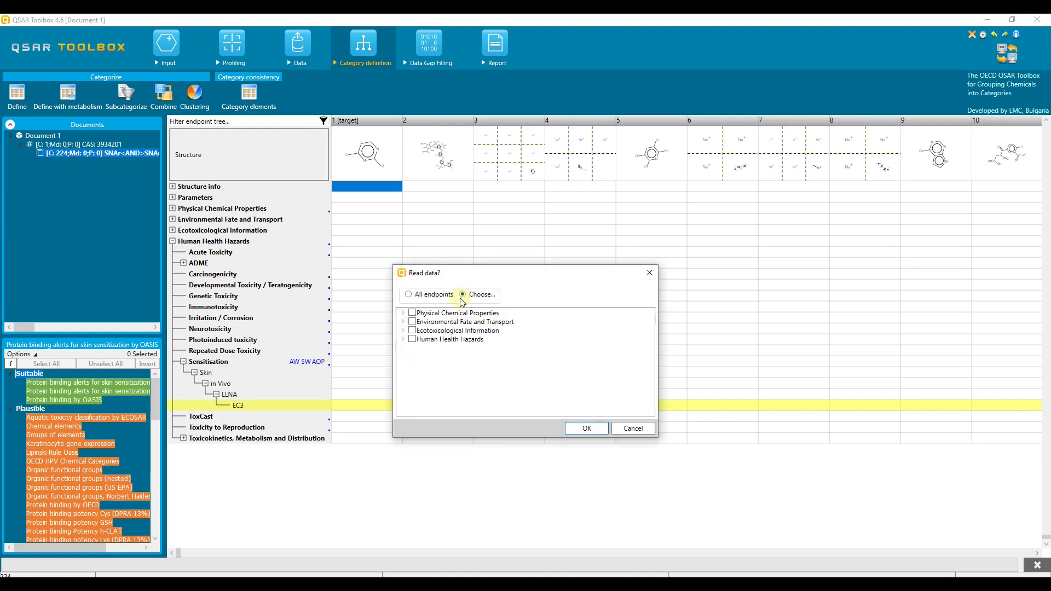
click(403, 339)
scroll(495, 383, down, 2)
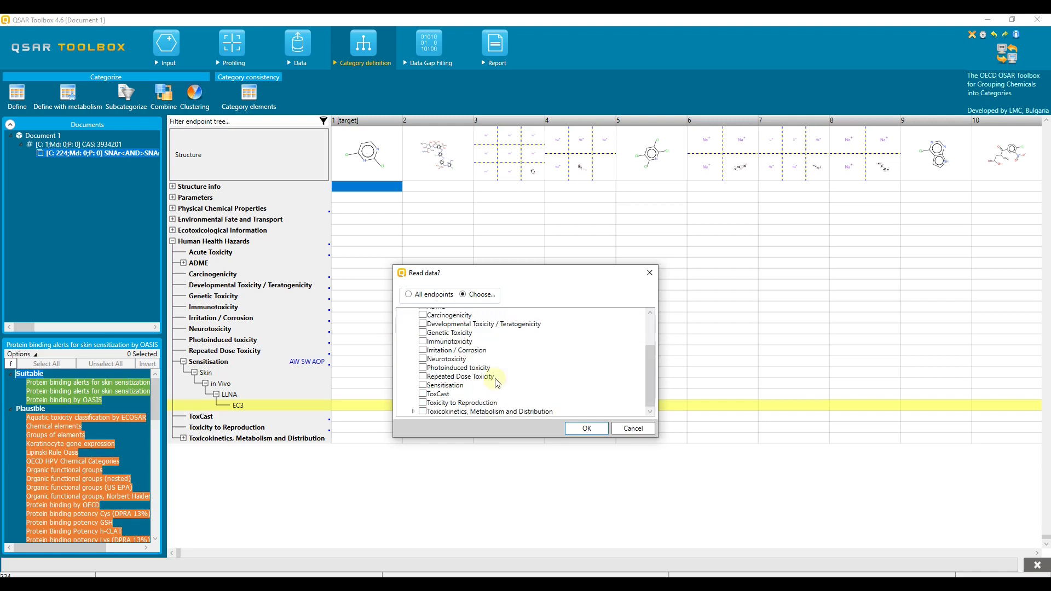
click(422, 386)
click(587, 429)
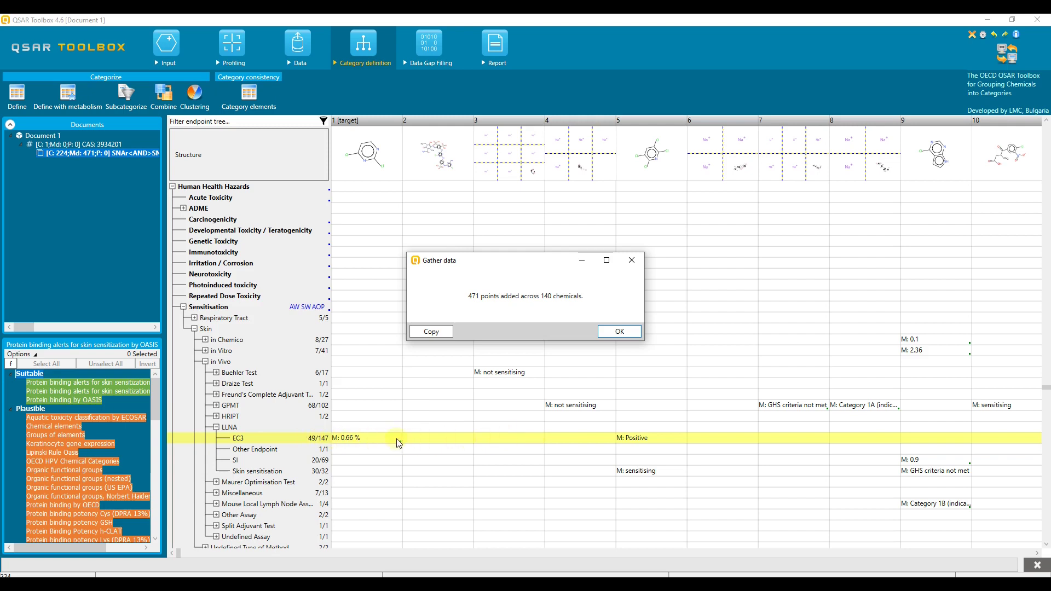
click(619, 331)
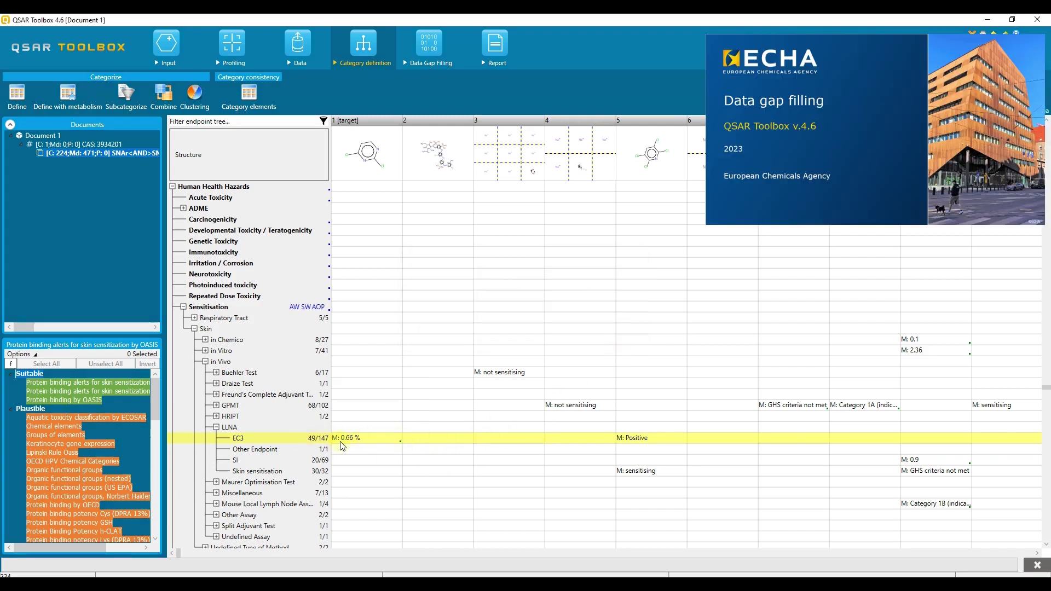
mouse_move(341, 445)
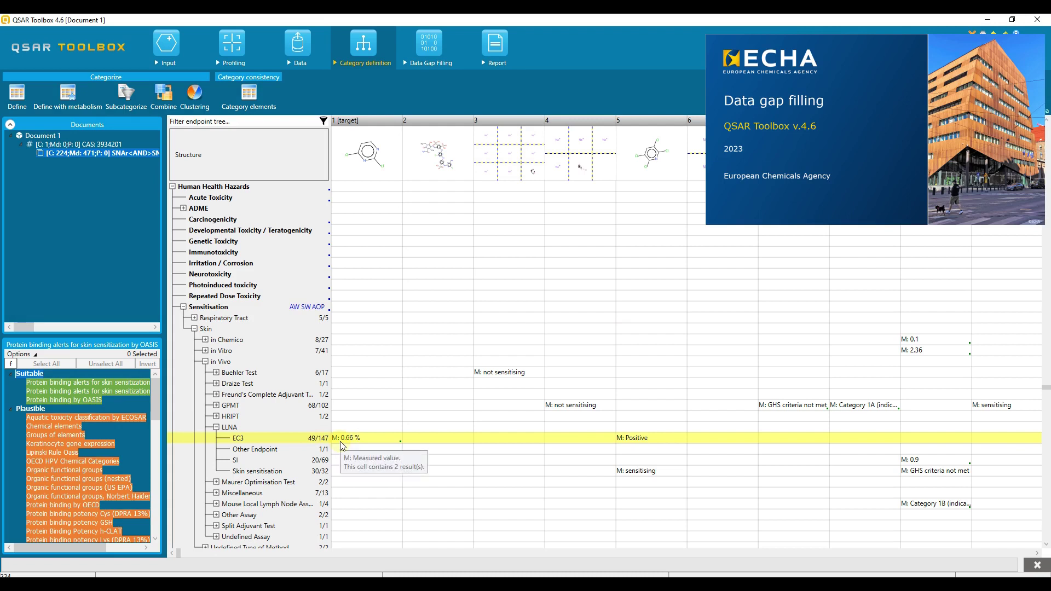